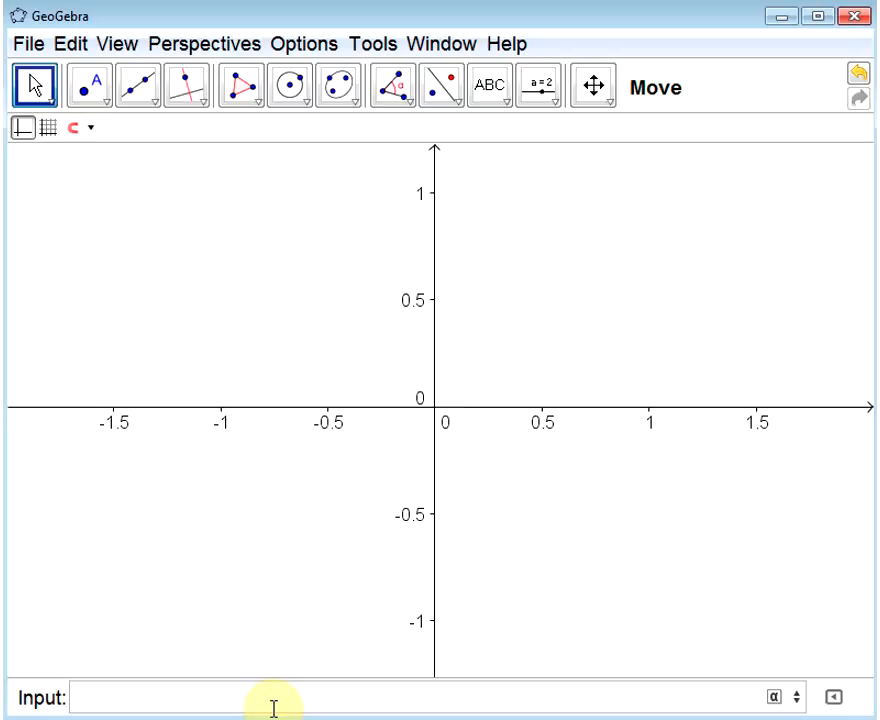
Plot the circle x^2 + y^2 = 1 and hide the coordinate axes
text(^2 + y^2 = 1)
key(Return)
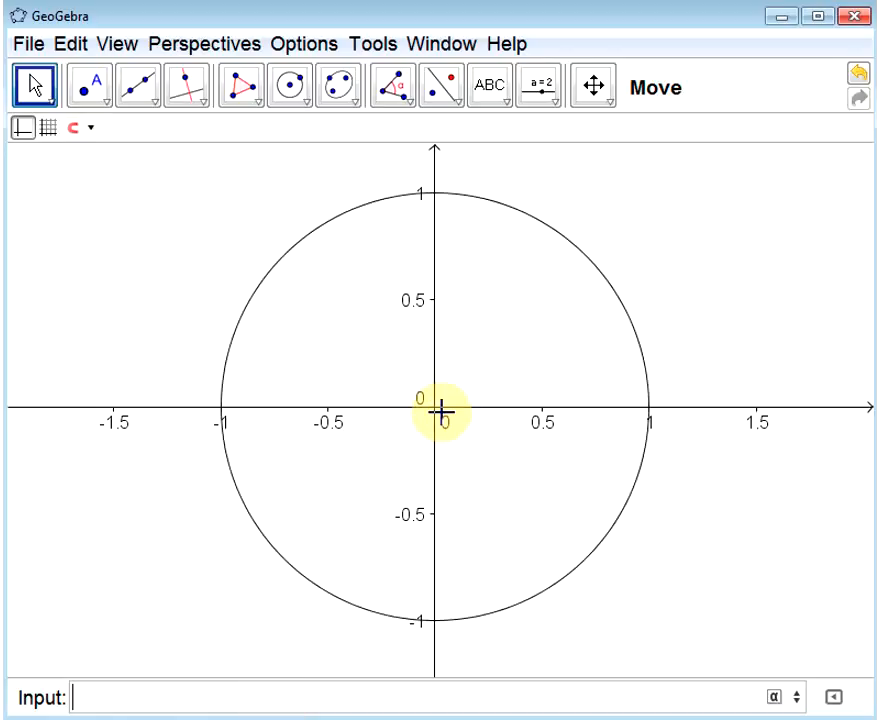
right_click(362, 337)
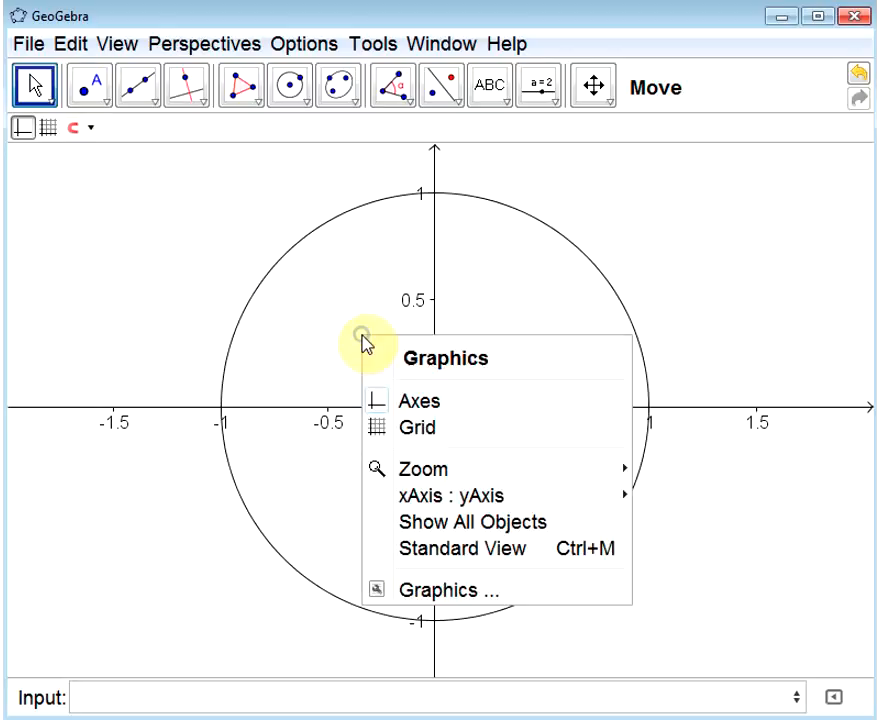
click(458, 402)
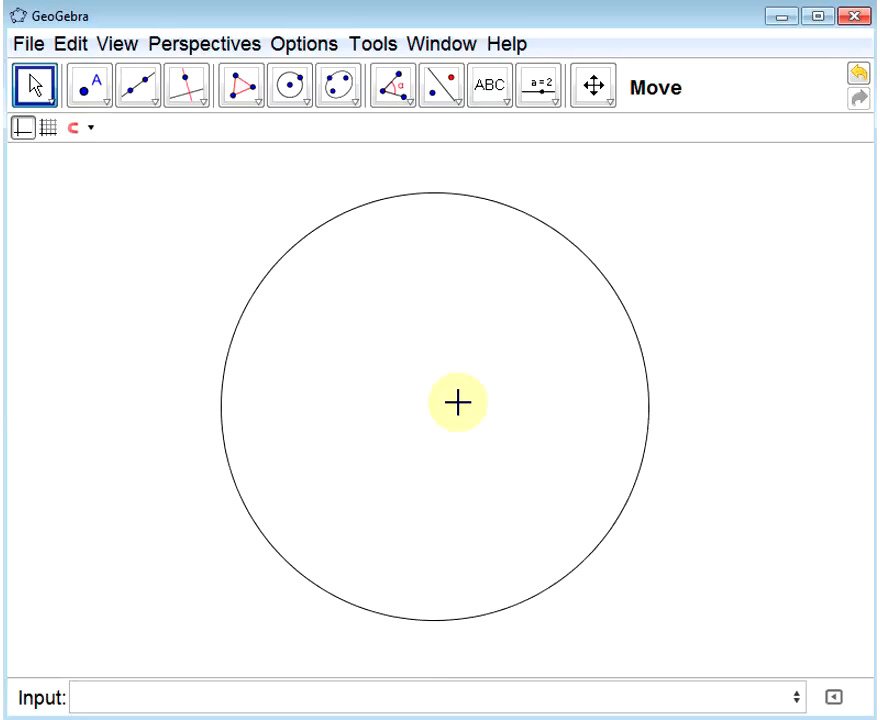
Add a point at the circle's centre, (0,0)
click(258, 694)
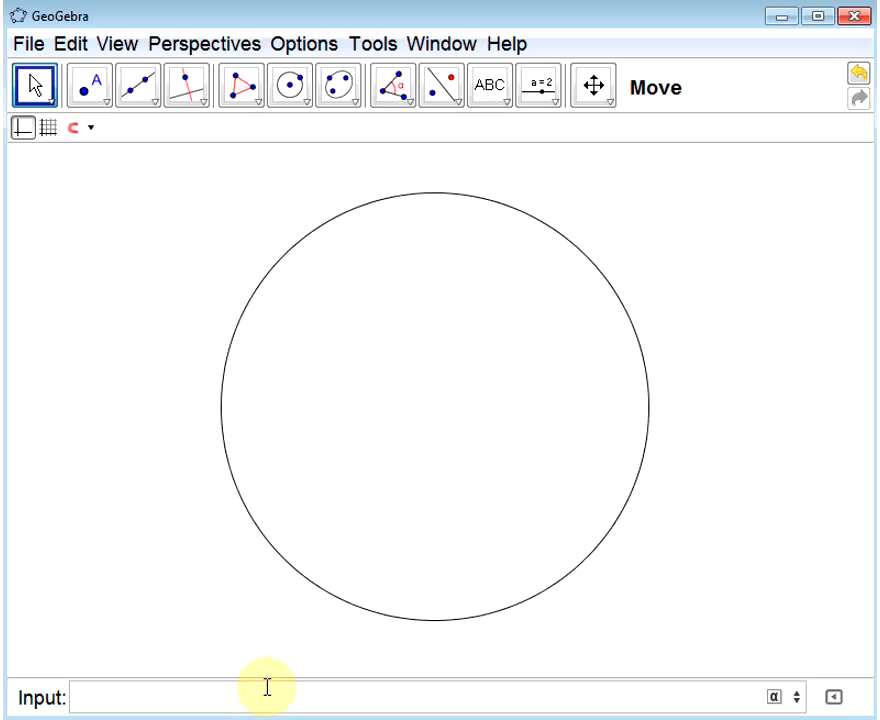
text((0,0))
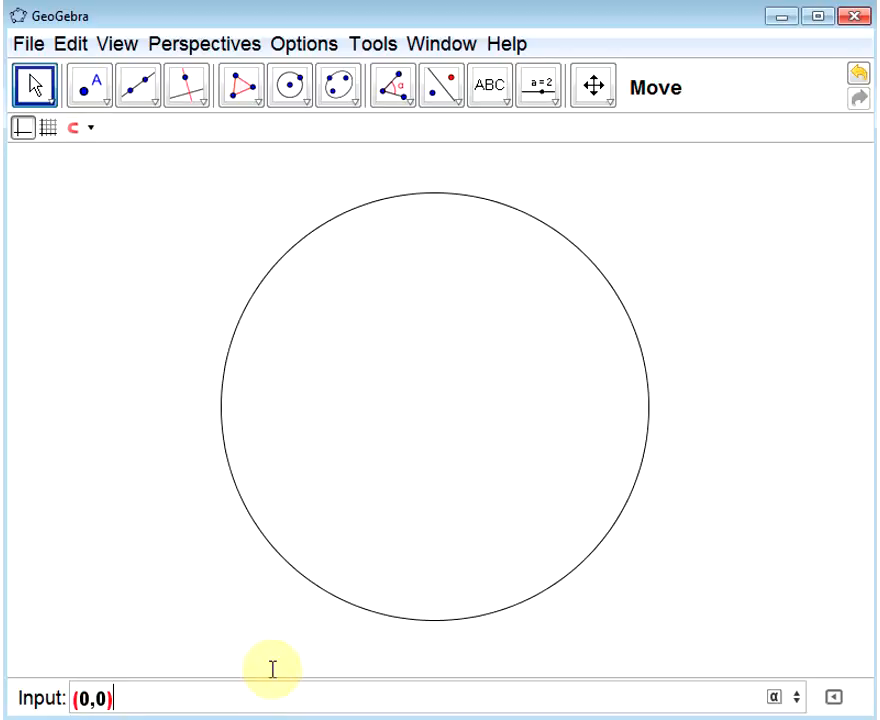
key(Return)
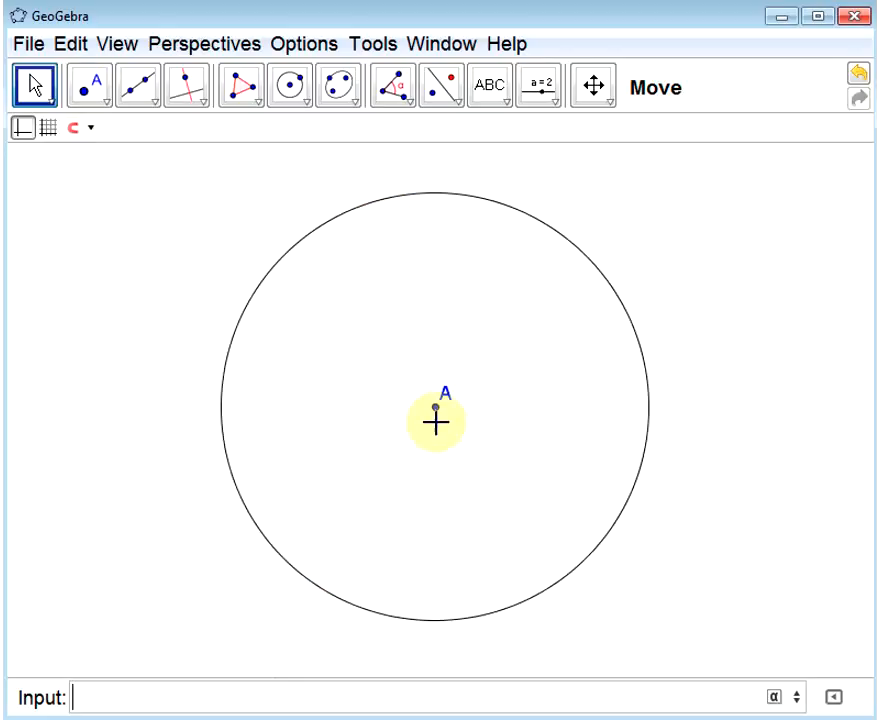
Fix the circle in its object properties so it cannot be moved
right_click(397, 205)
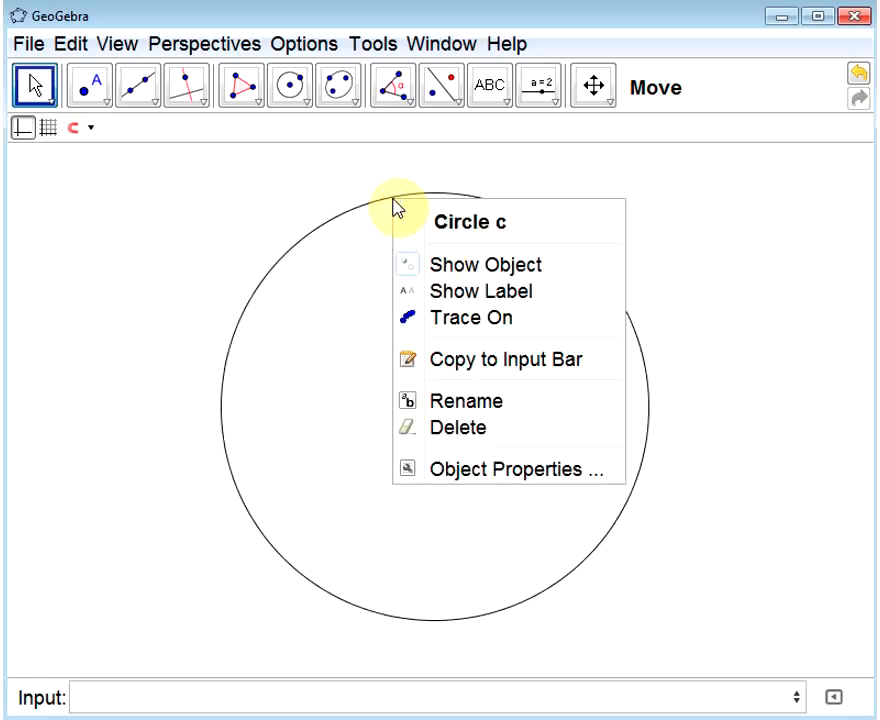
click(511, 471)
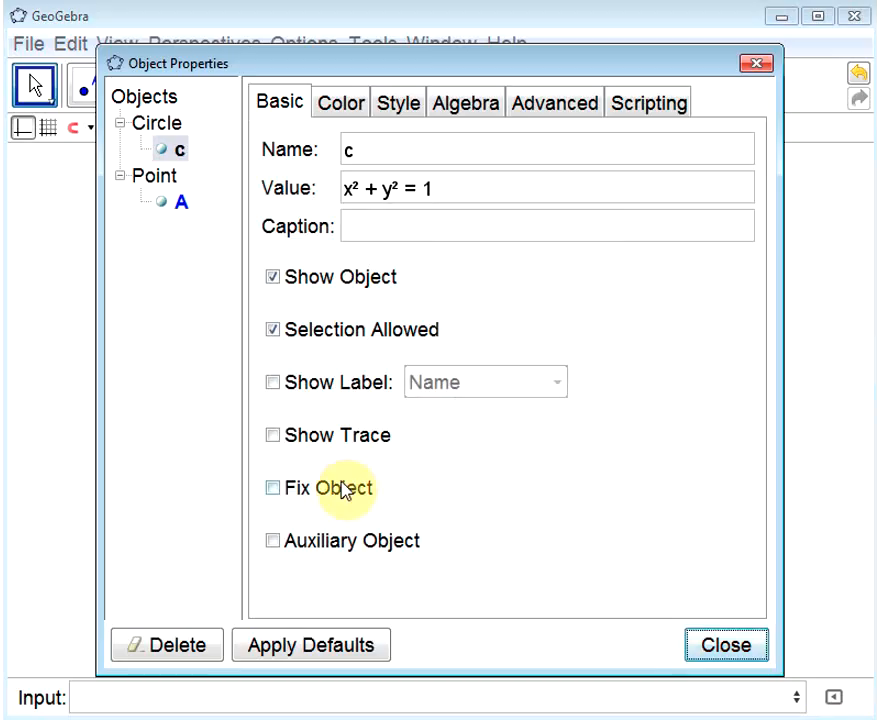
click(276, 493)
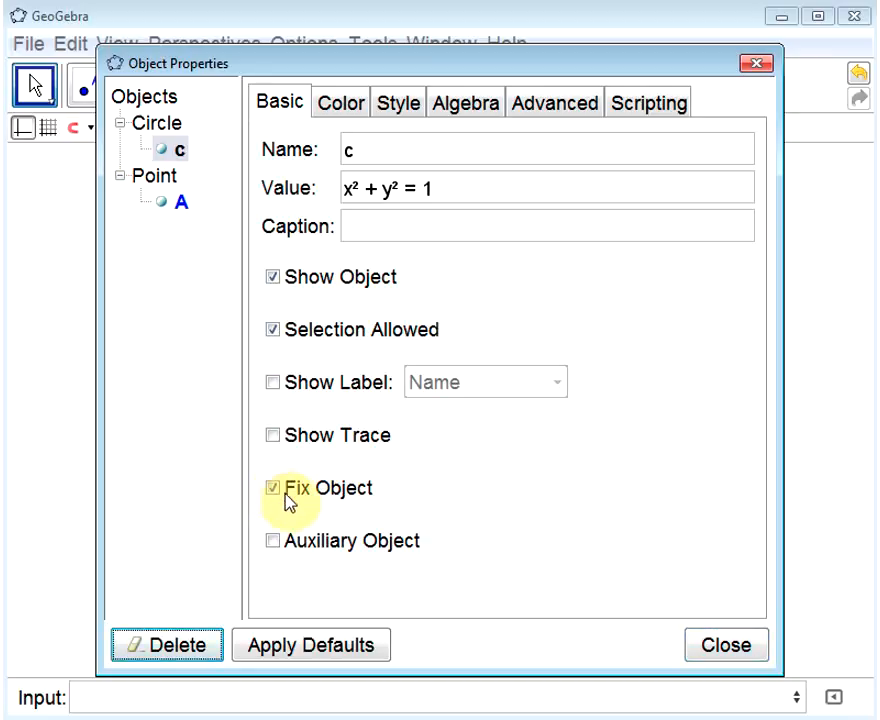
click(699, 650)
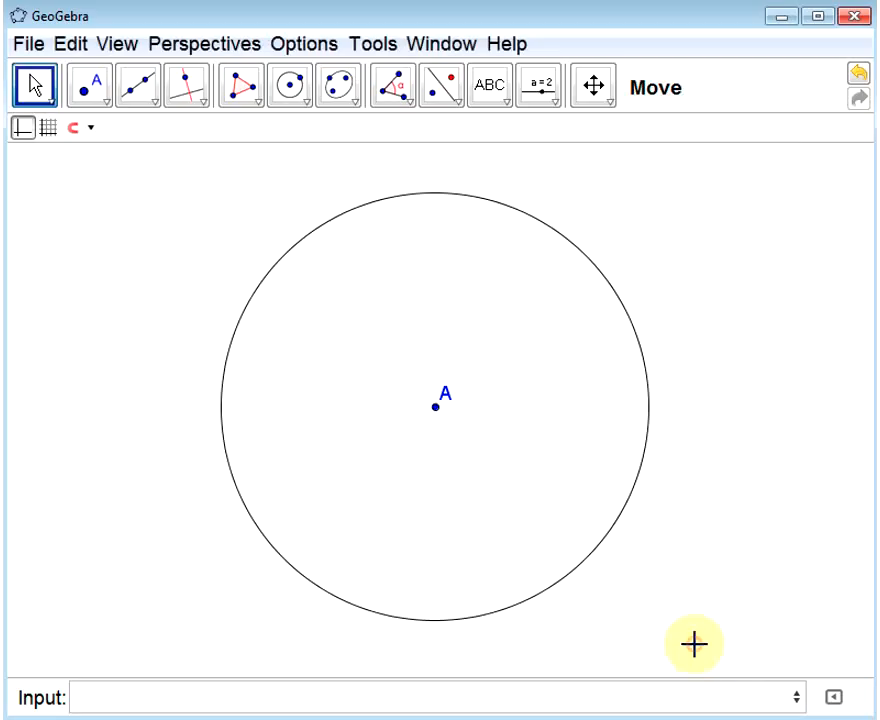
Rename the centre point to O and fix it in place through its object properties
right_click(436, 408)
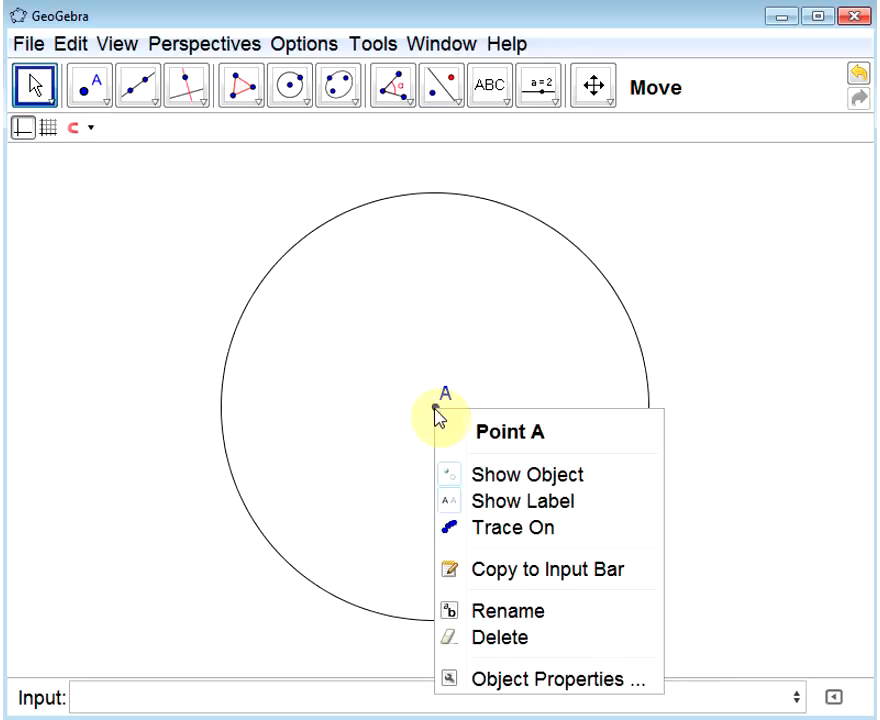
click(521, 681)
double_click(380, 149)
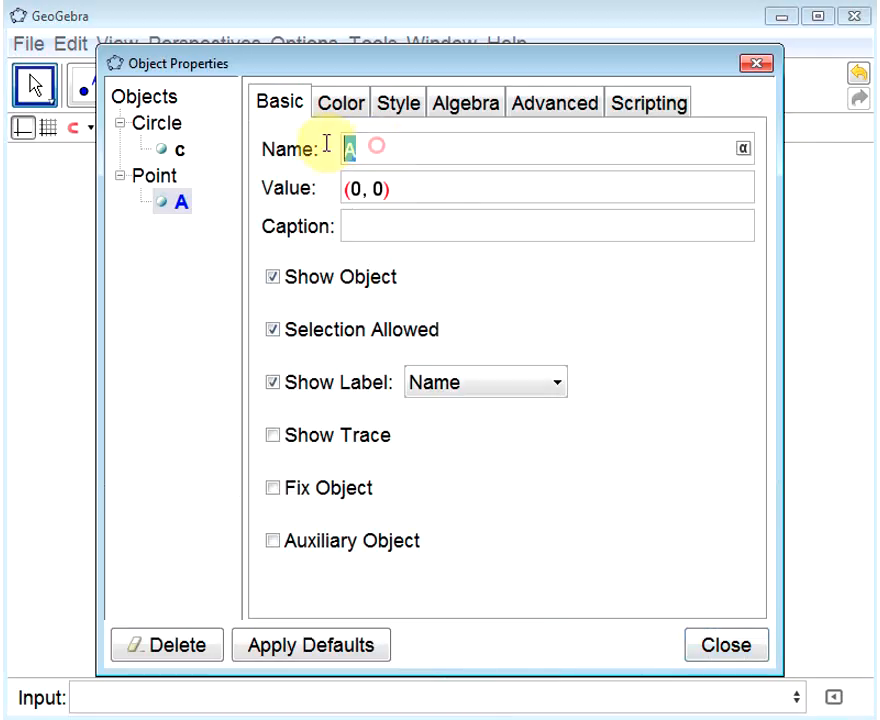
text(O)
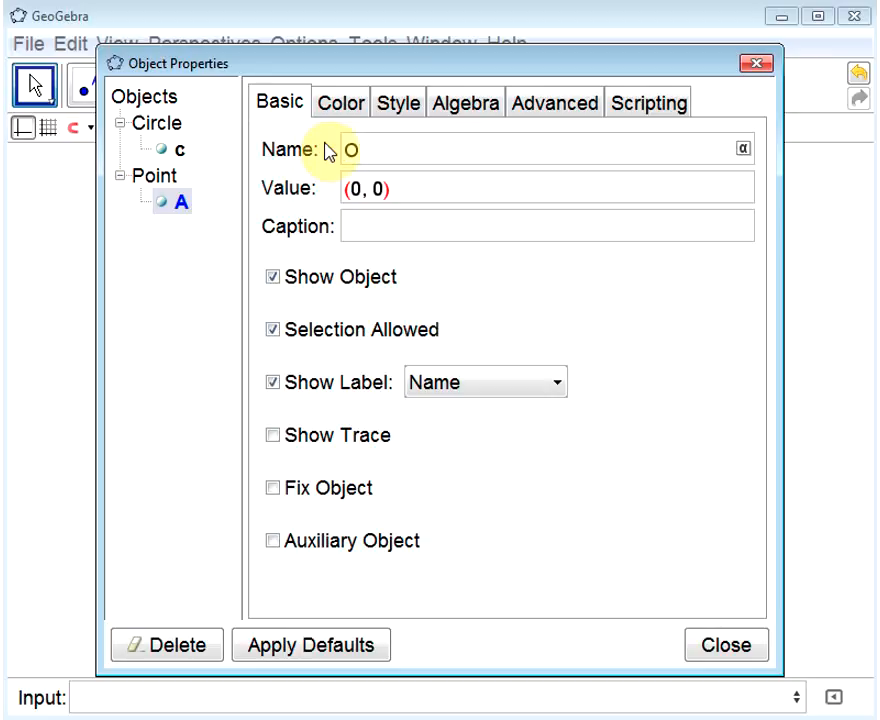
key(Return)
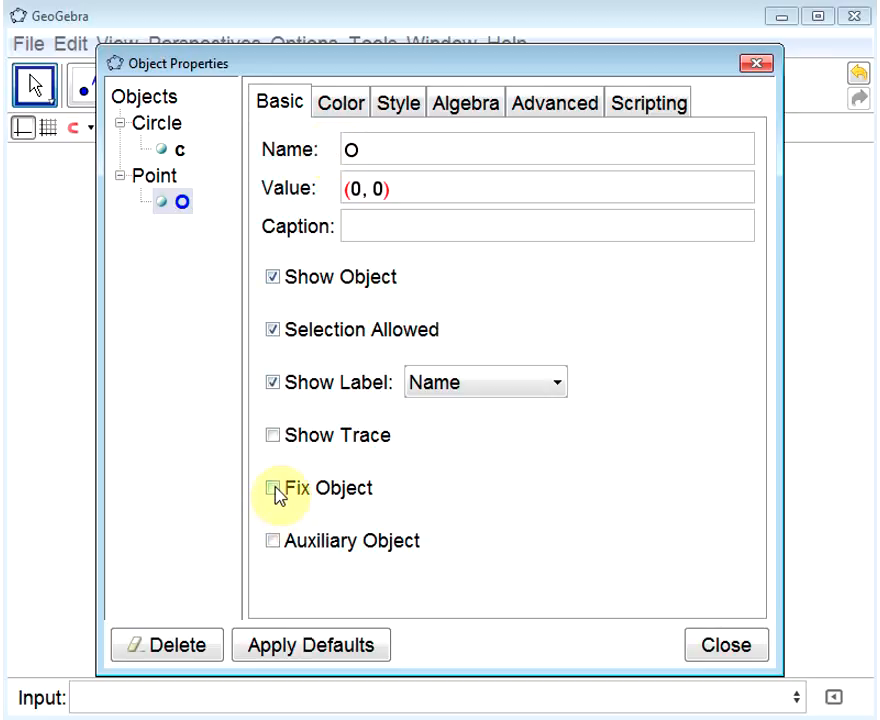
click(274, 490)
click(756, 653)
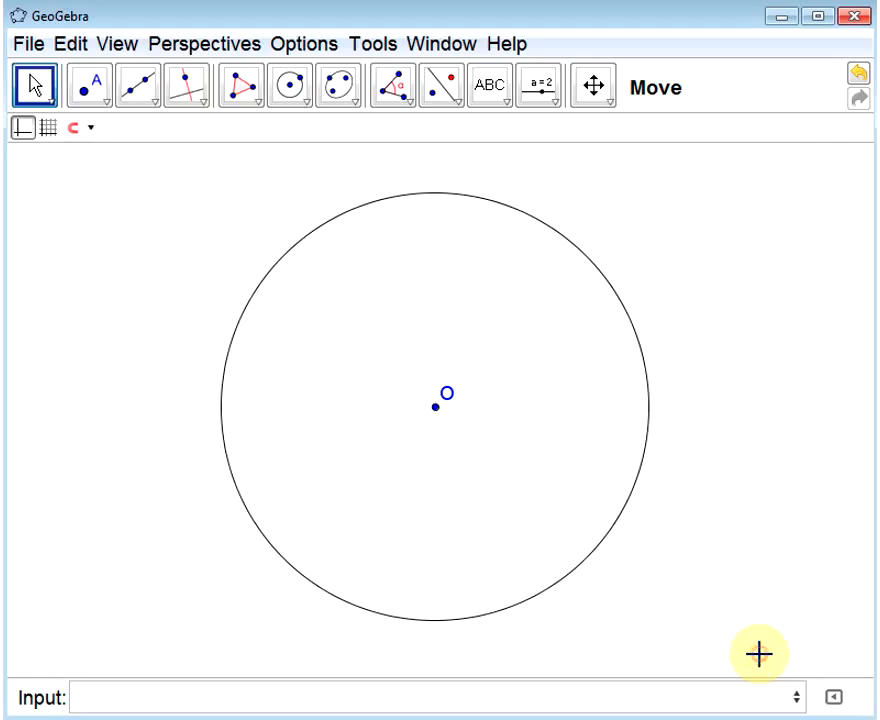
Place a new free point inside the circle, up and to the right of centre O
click(435, 409)
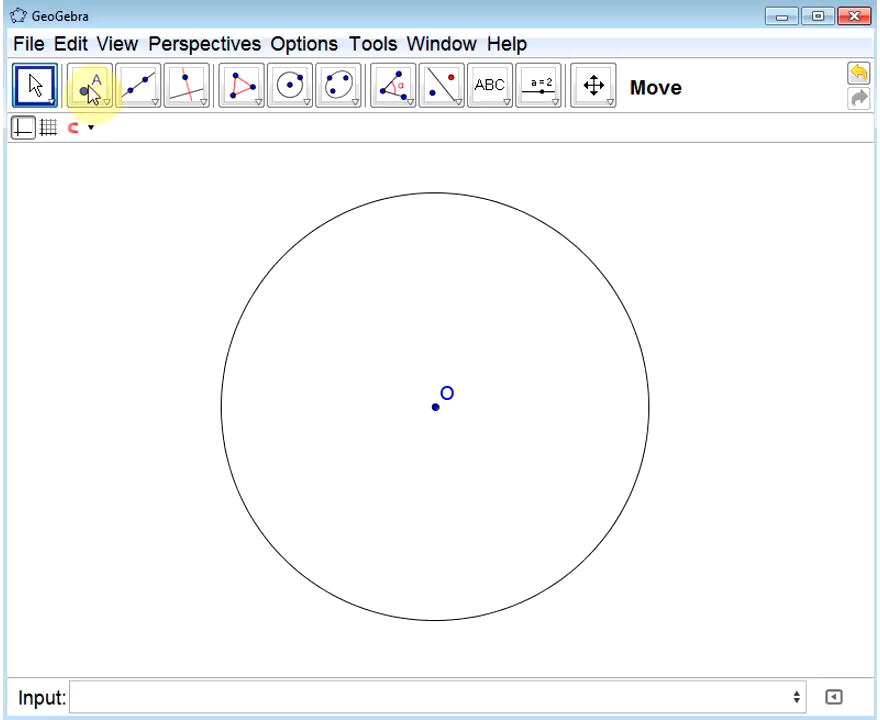
click(87, 88)
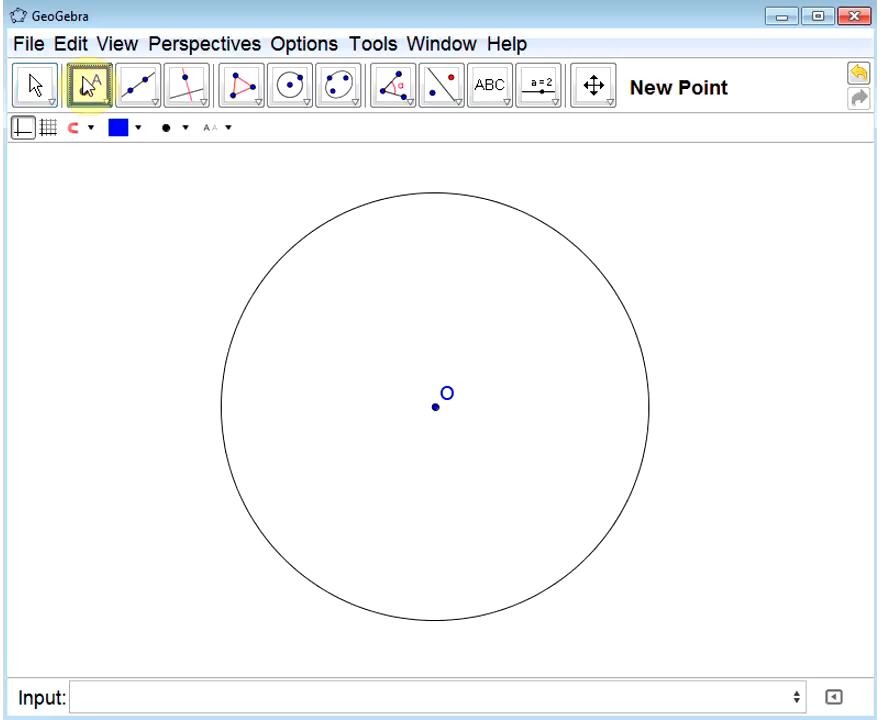
click(562, 340)
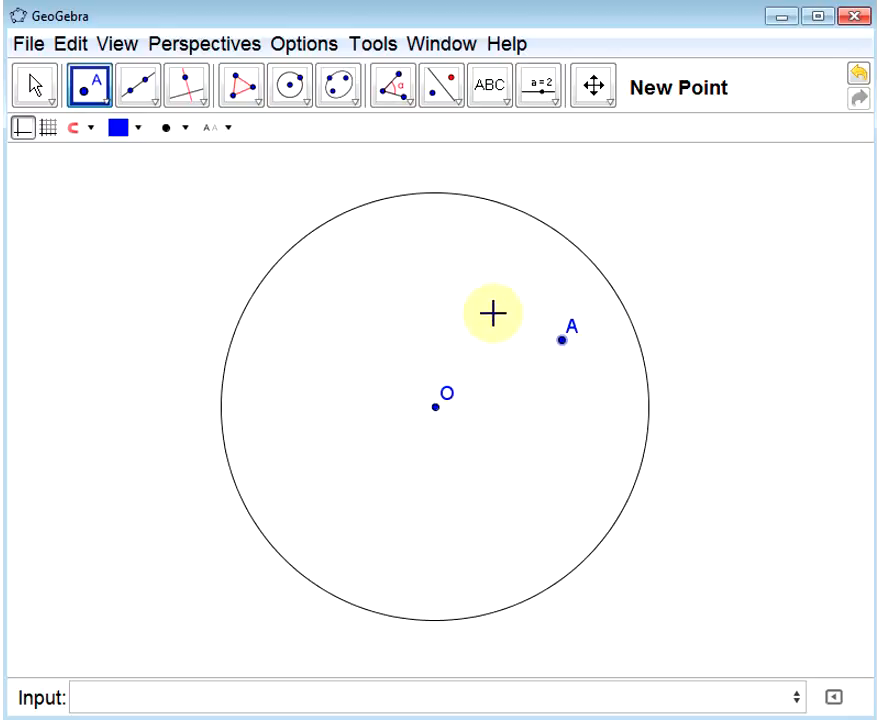
Draw the segment between points O and A, and hide it from the drawing
click(153, 100)
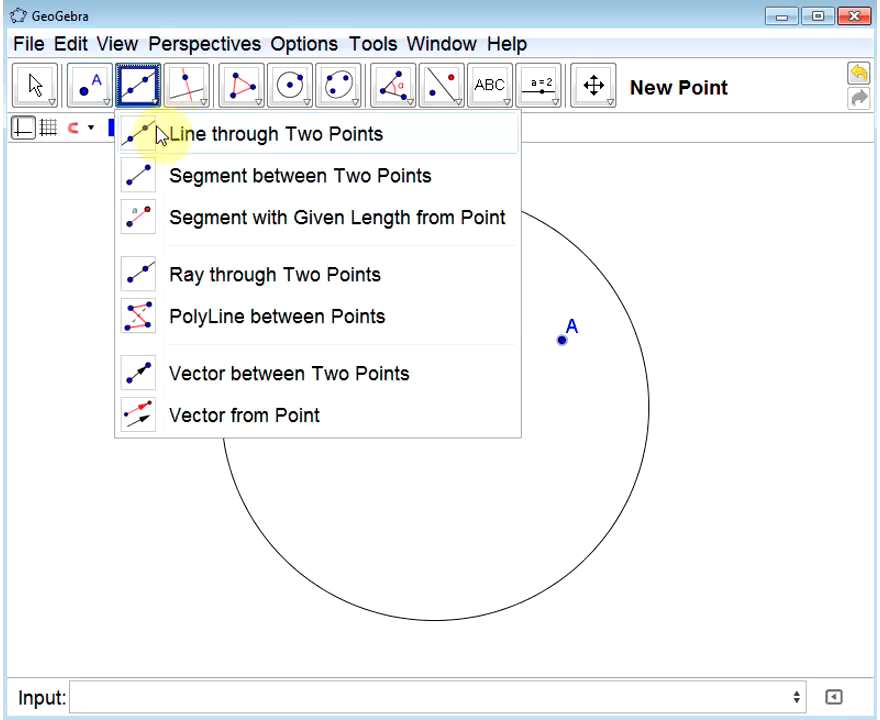
click(210, 182)
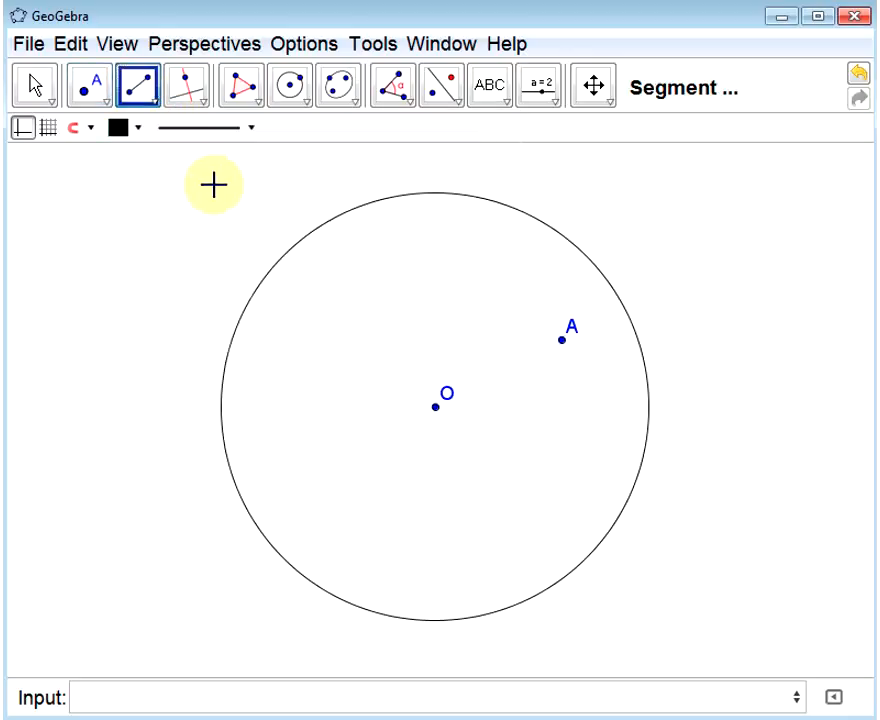
click(435, 407)
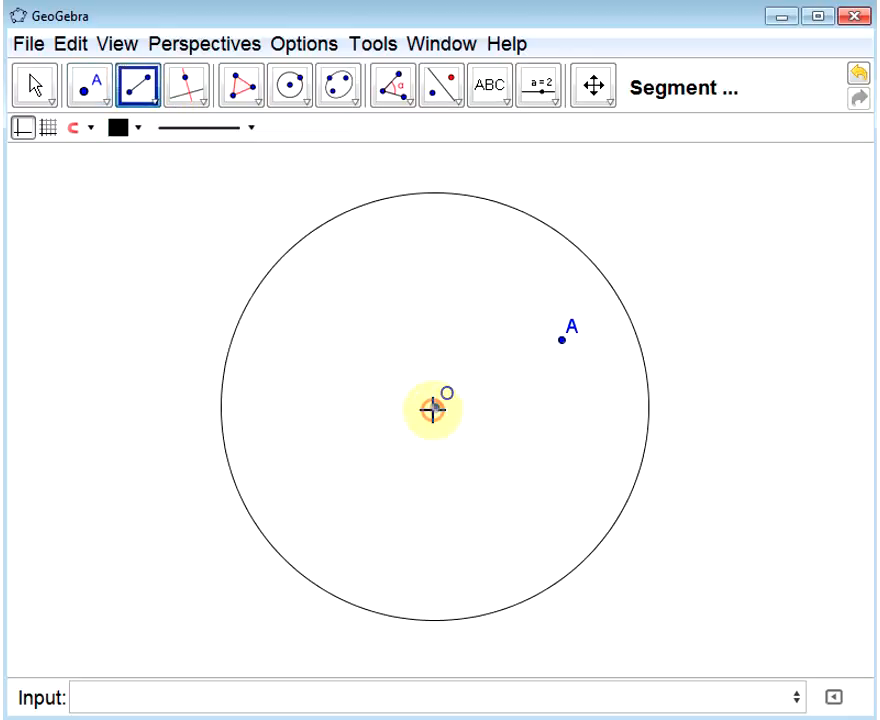
click(564, 339)
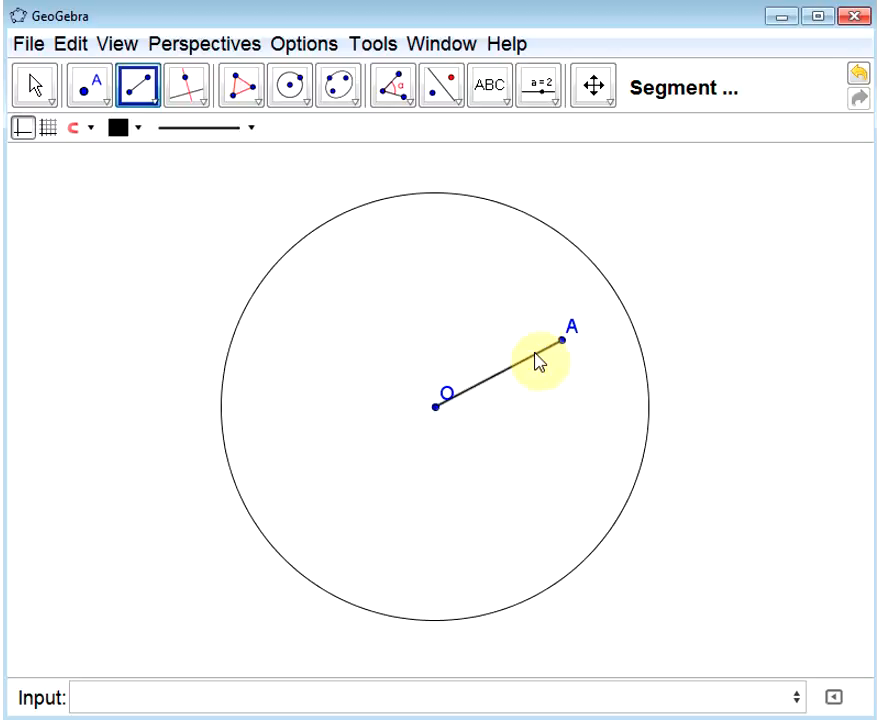
right_click(531, 363)
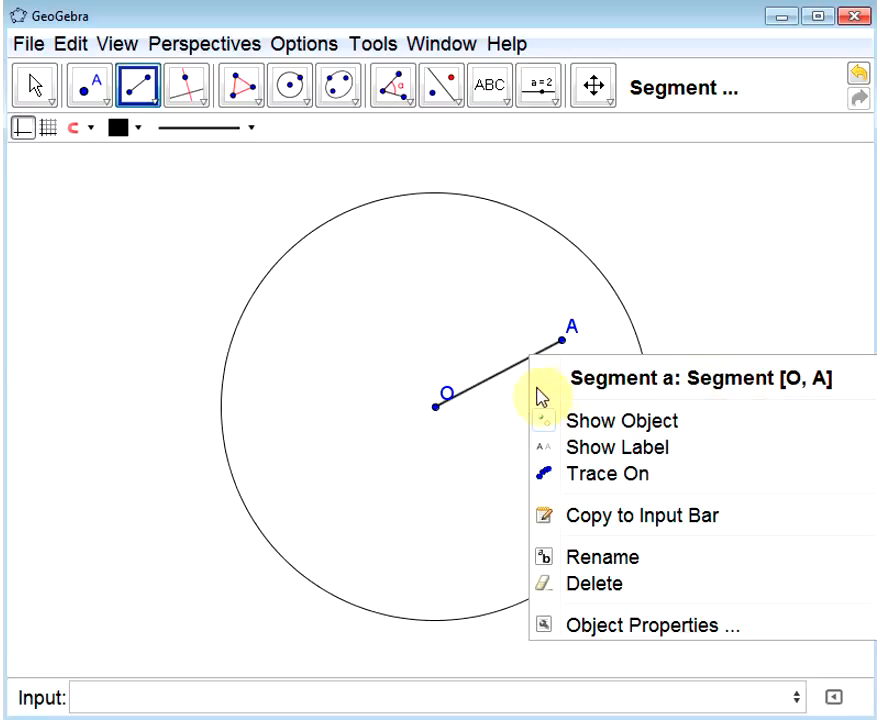
right_click(494, 385)
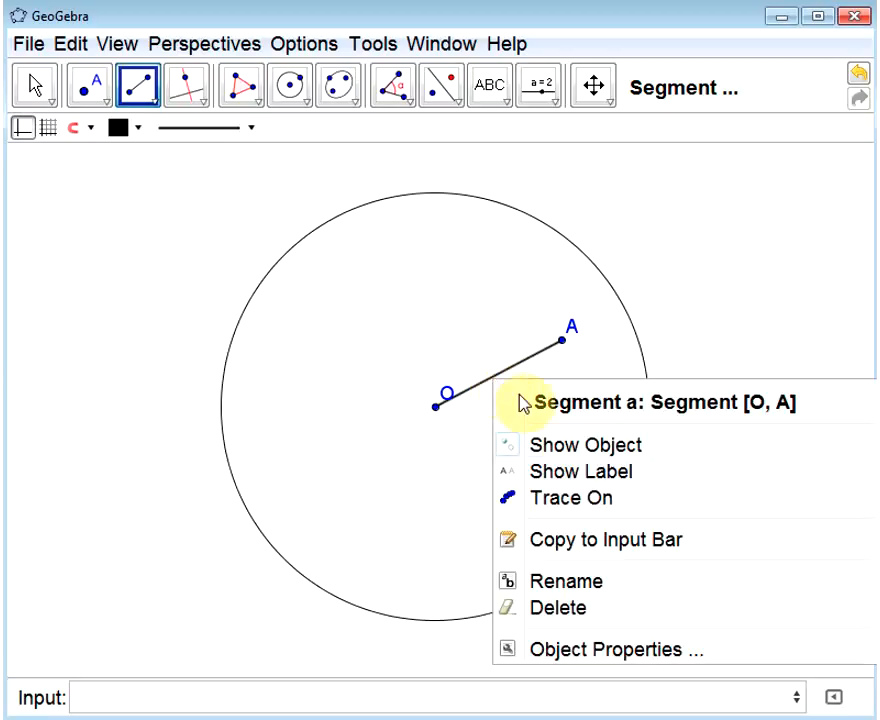
click(683, 448)
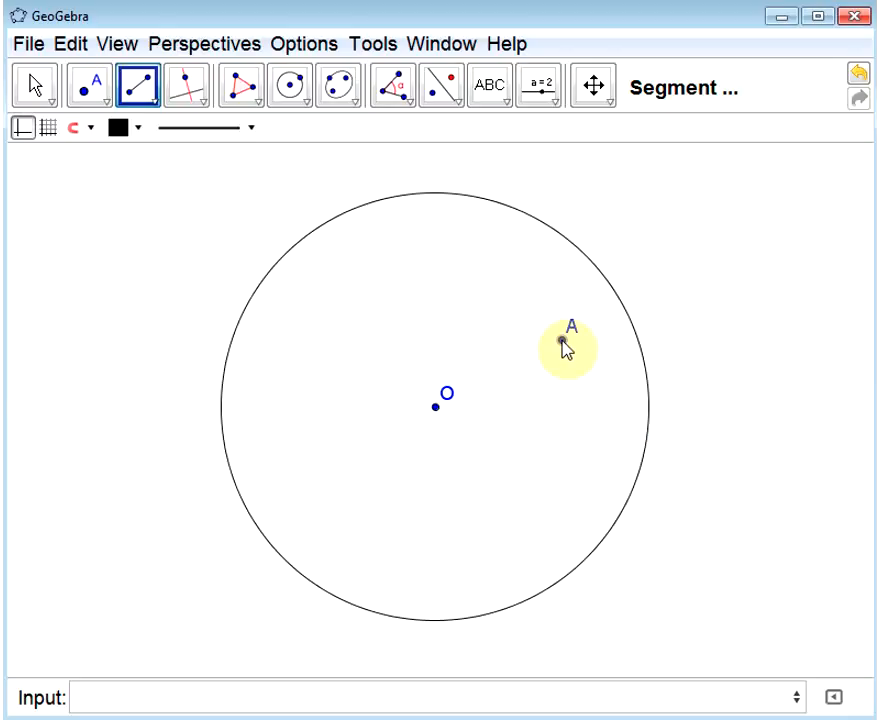
Draw a ray starting at O and passing through point A
click(140, 90)
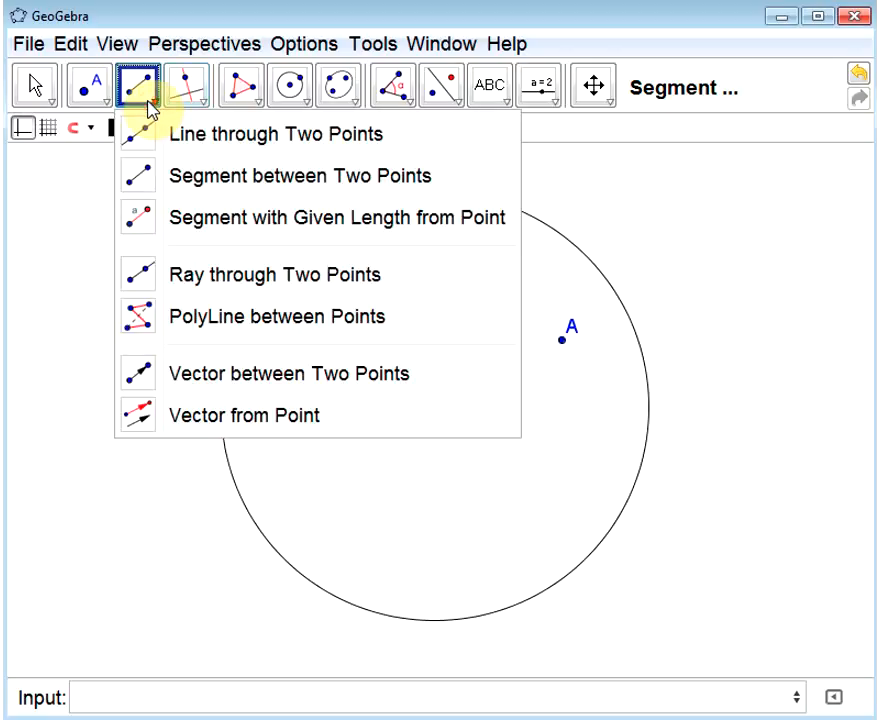
click(284, 276)
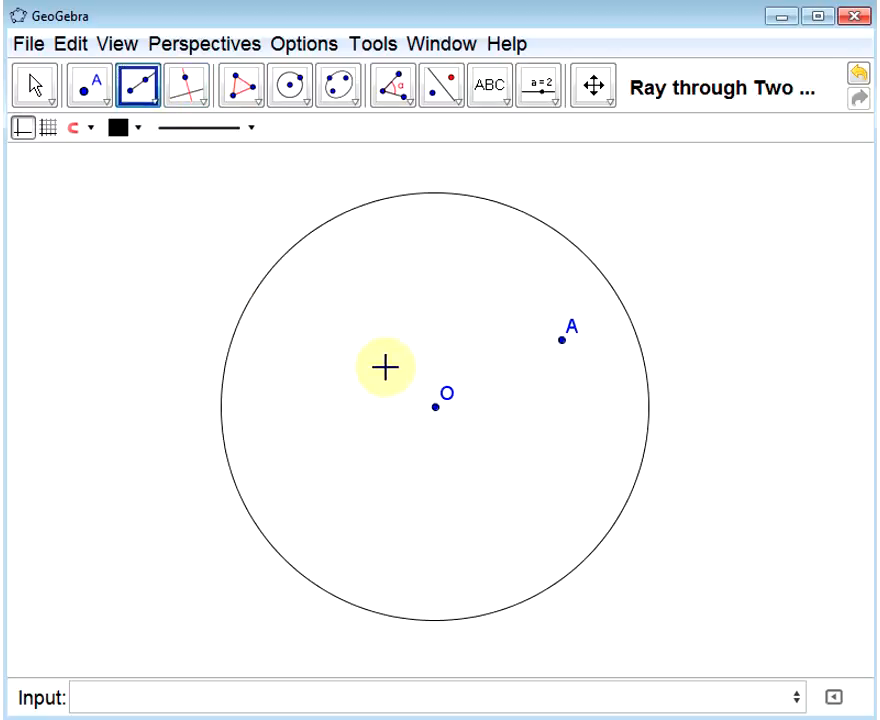
click(437, 408)
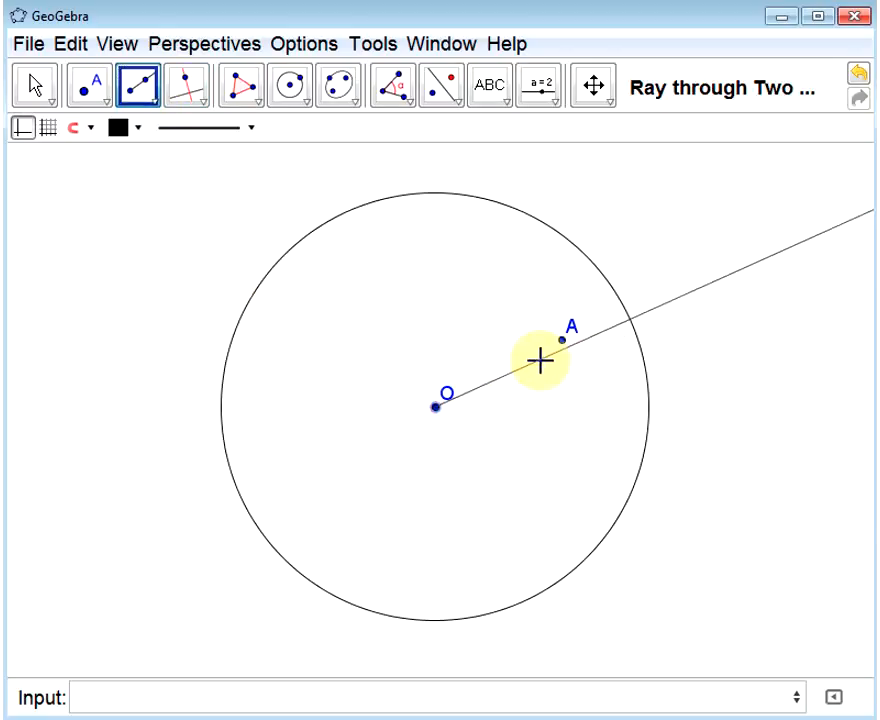
click(562, 341)
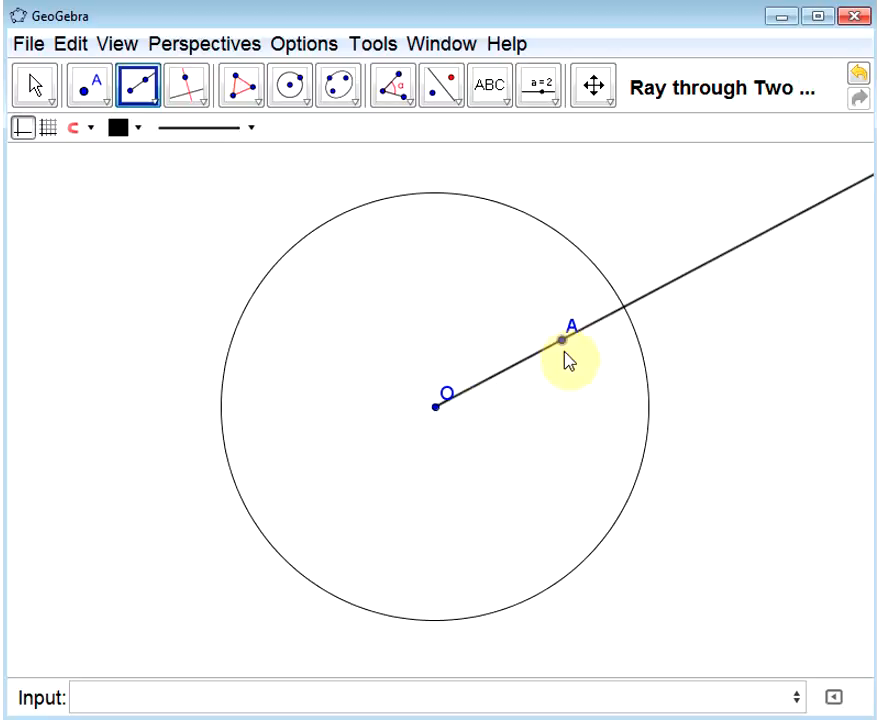
Draw a circle by centre and radius around O, with a radius about 1.5 times that of the unit circle
click(304, 104)
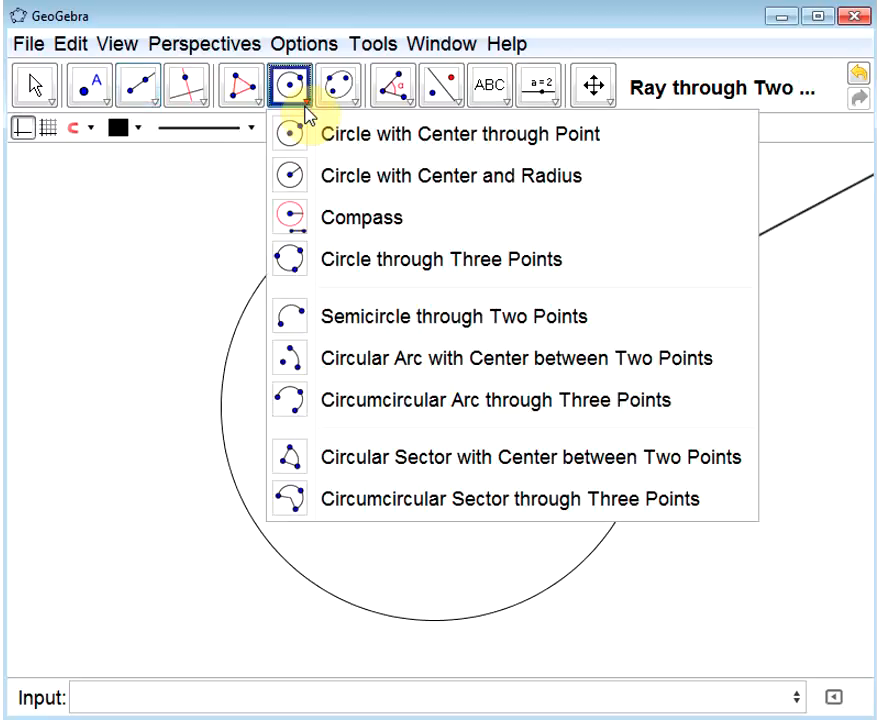
click(437, 193)
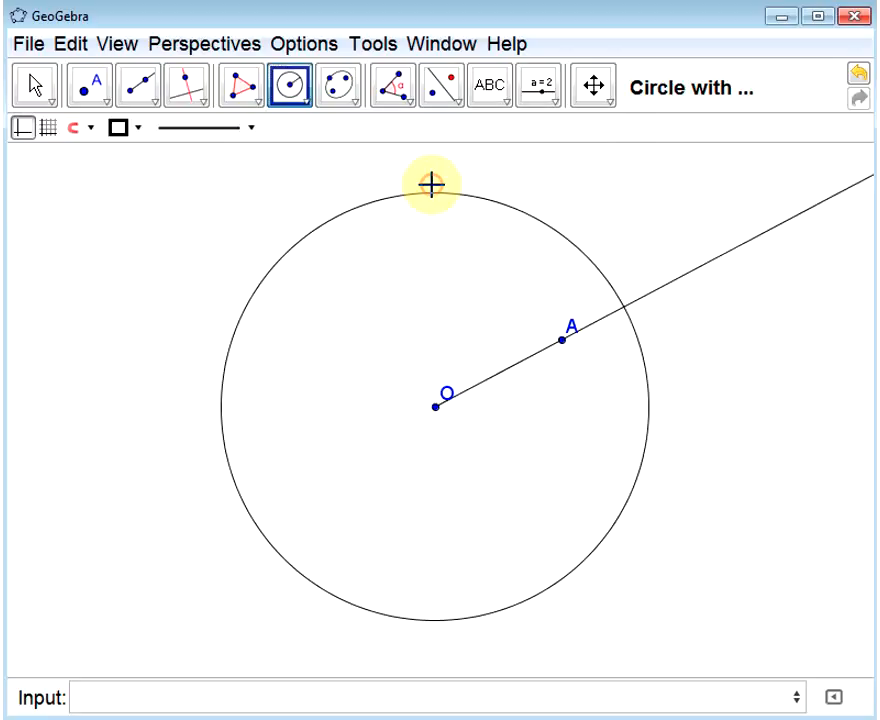
click(436, 411)
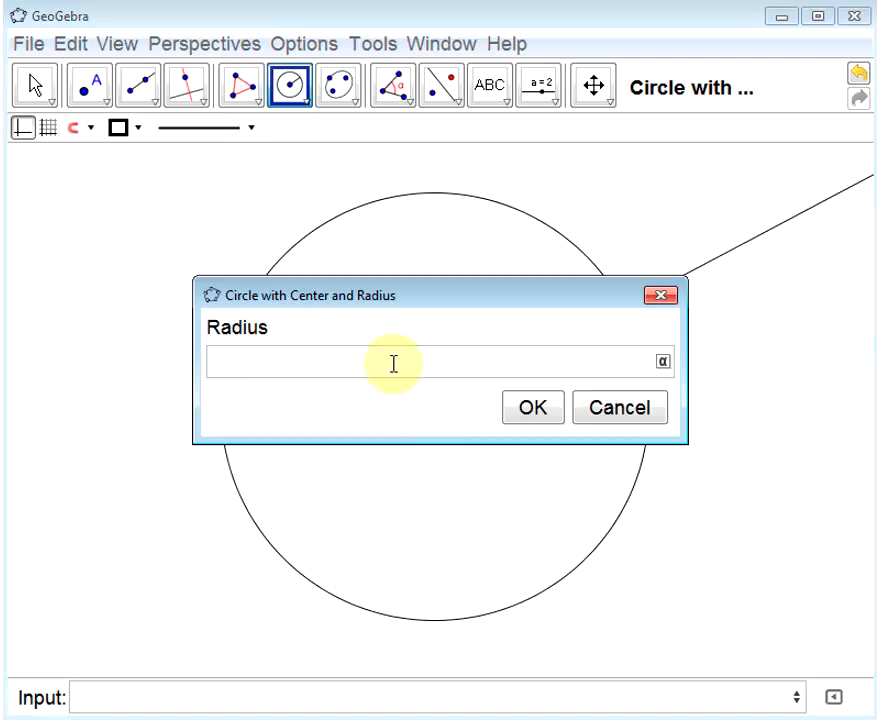
key(Return)
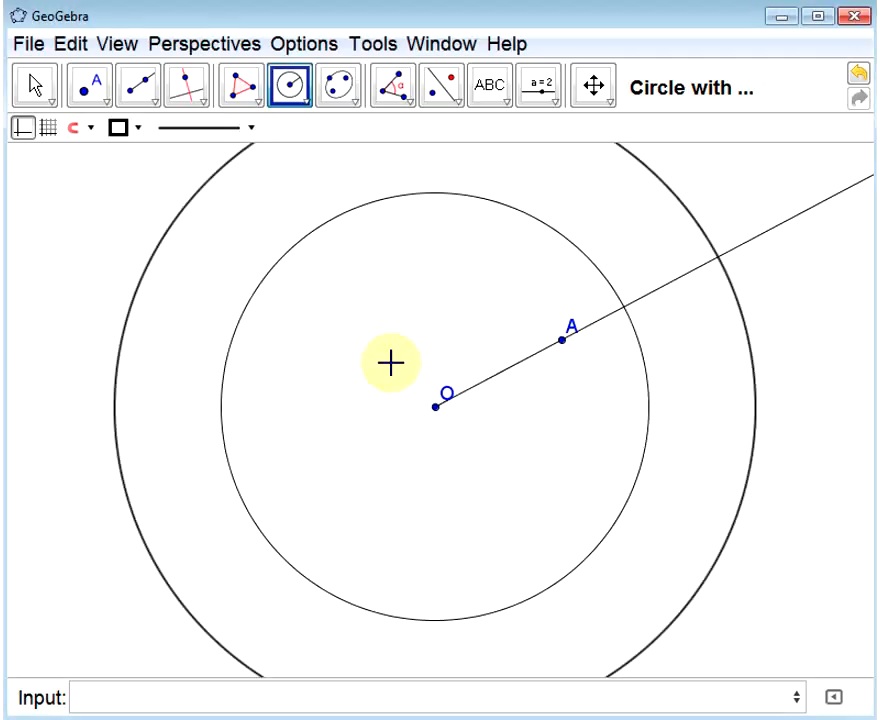
Mark the intersection point of ray OA with the larger circle centred at O
click(103, 100)
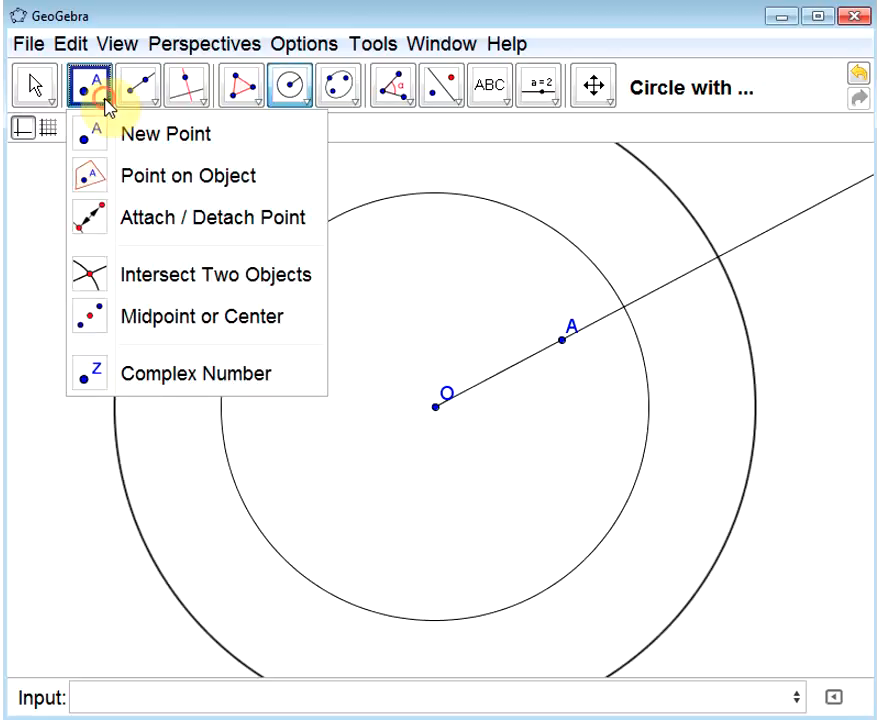
click(230, 276)
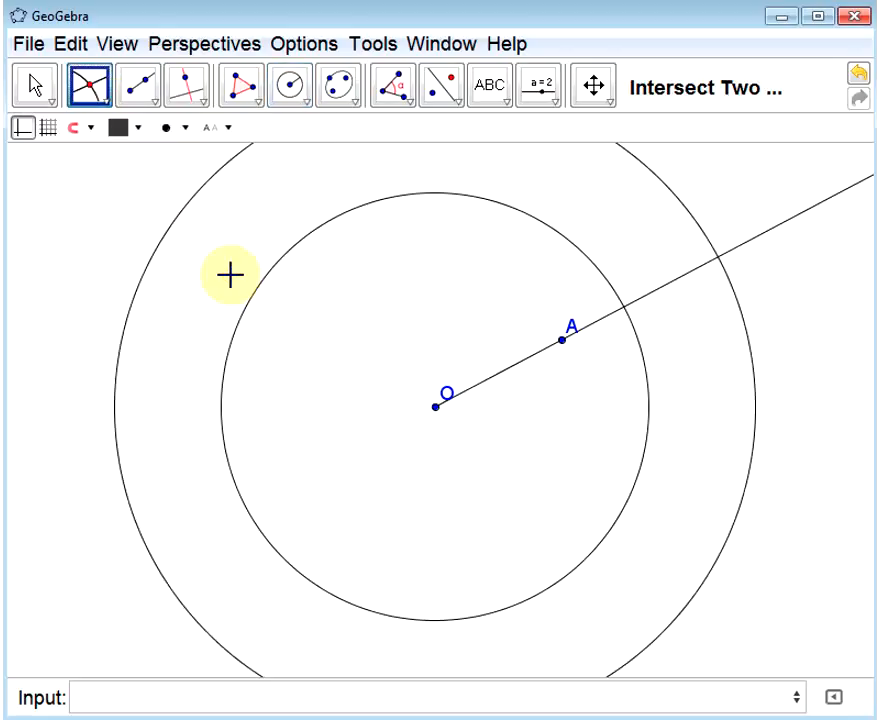
click(717, 257)
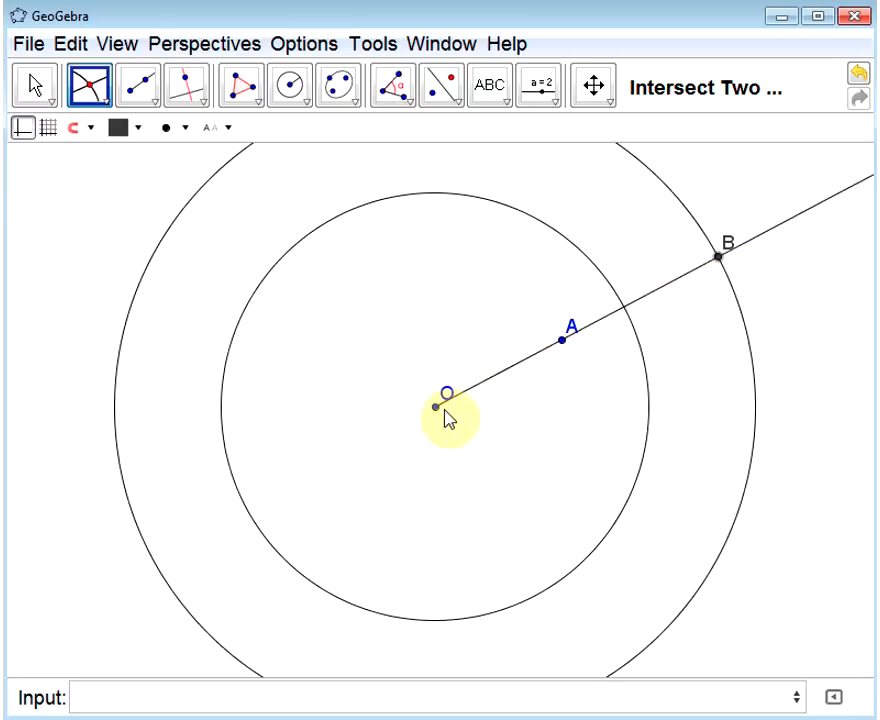
Hide the larger circle and the ray through A, keeping the unit circle and the points
right_click(672, 204)
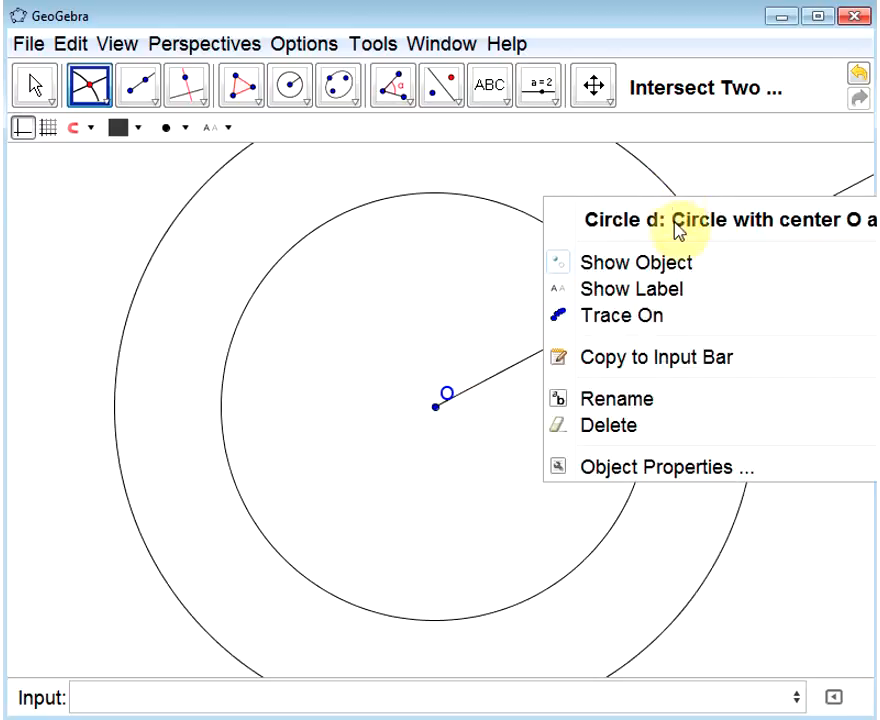
click(680, 262)
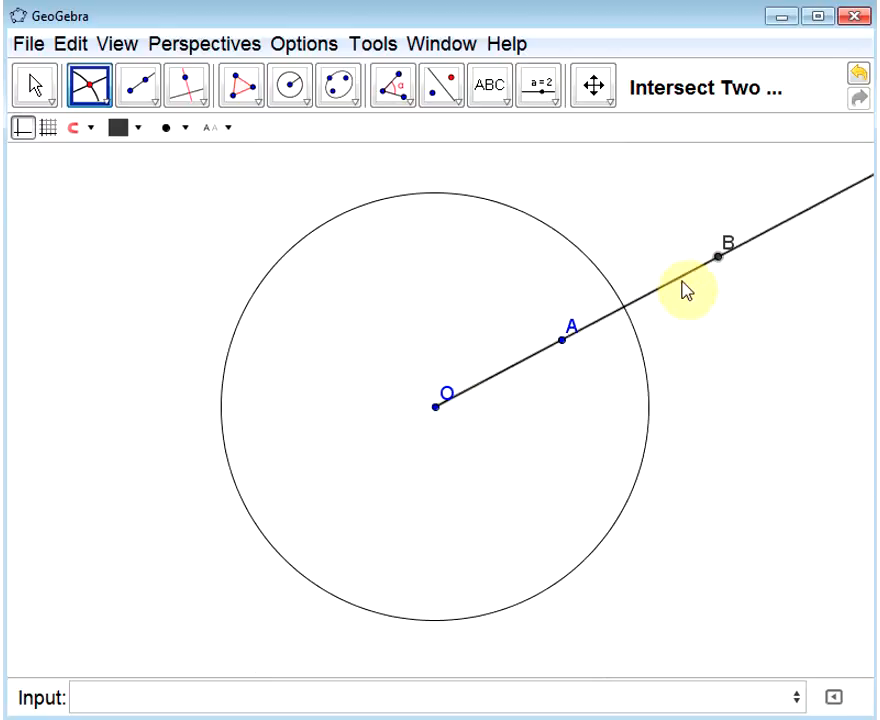
right_click(678, 279)
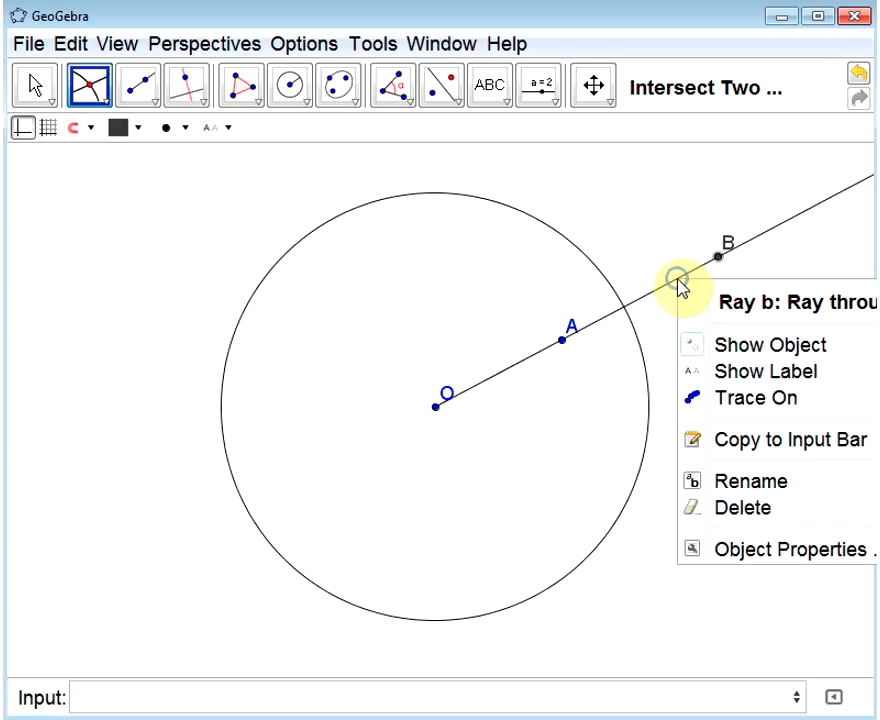
click(721, 345)
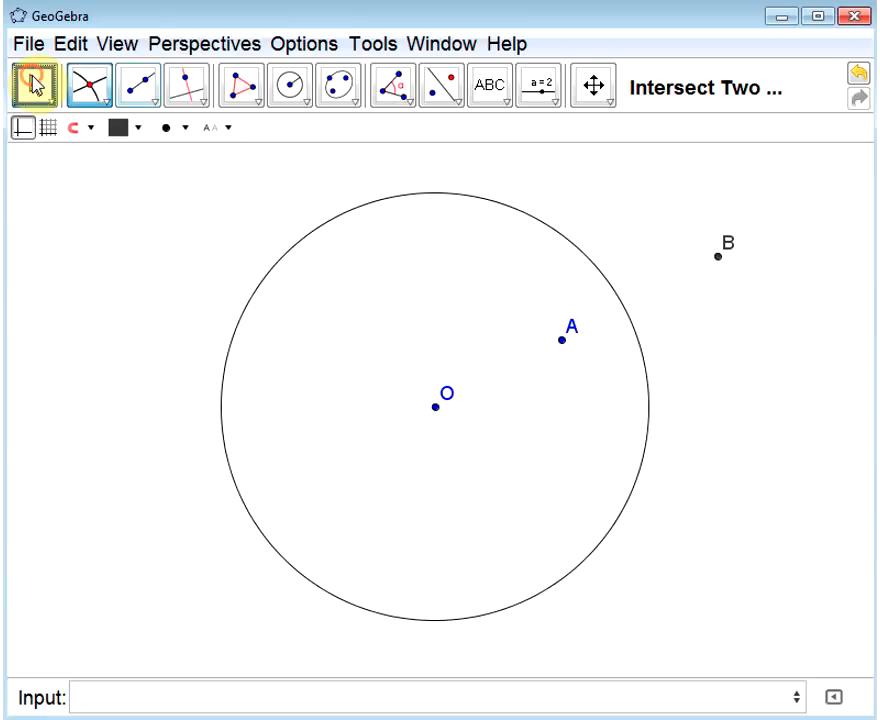
Move point A close to the inside edge of the unit circle, and back to about halfway between centre O and the edge
click(38, 84)
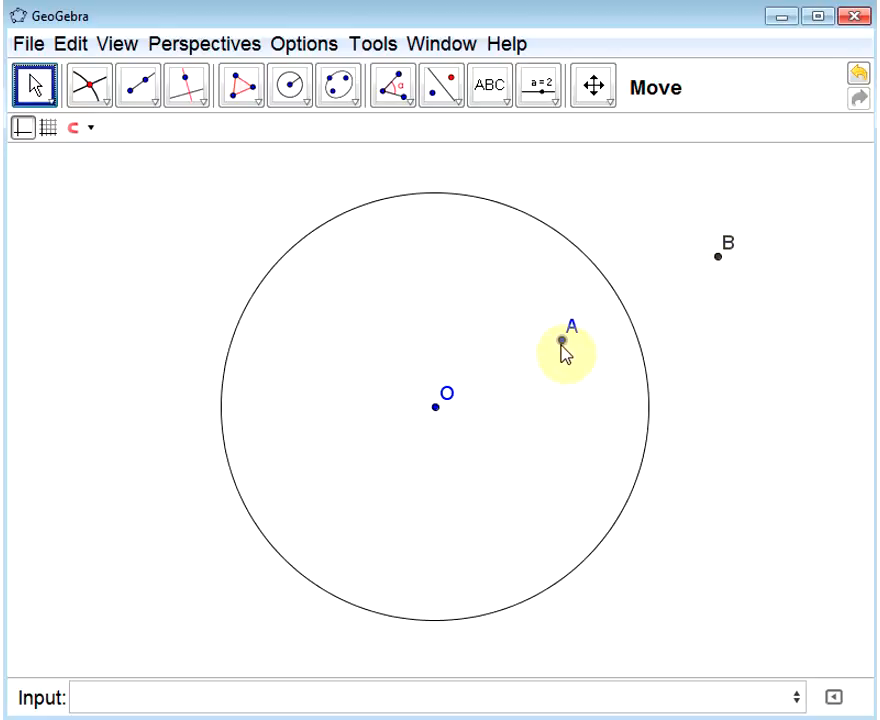
drag(563, 342, 613, 374)
click(621, 367)
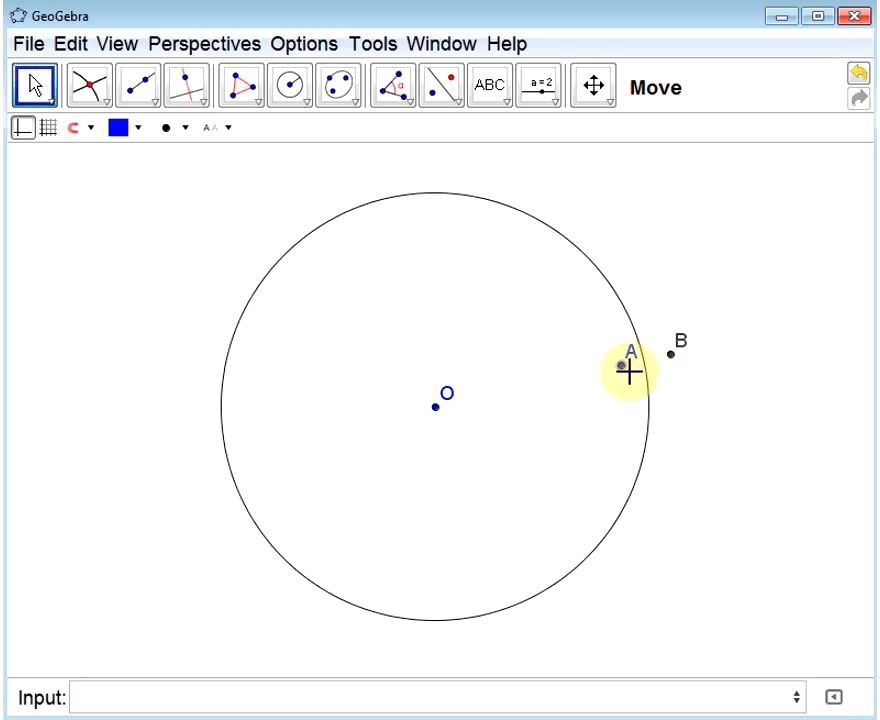
drag(617, 366, 542, 401)
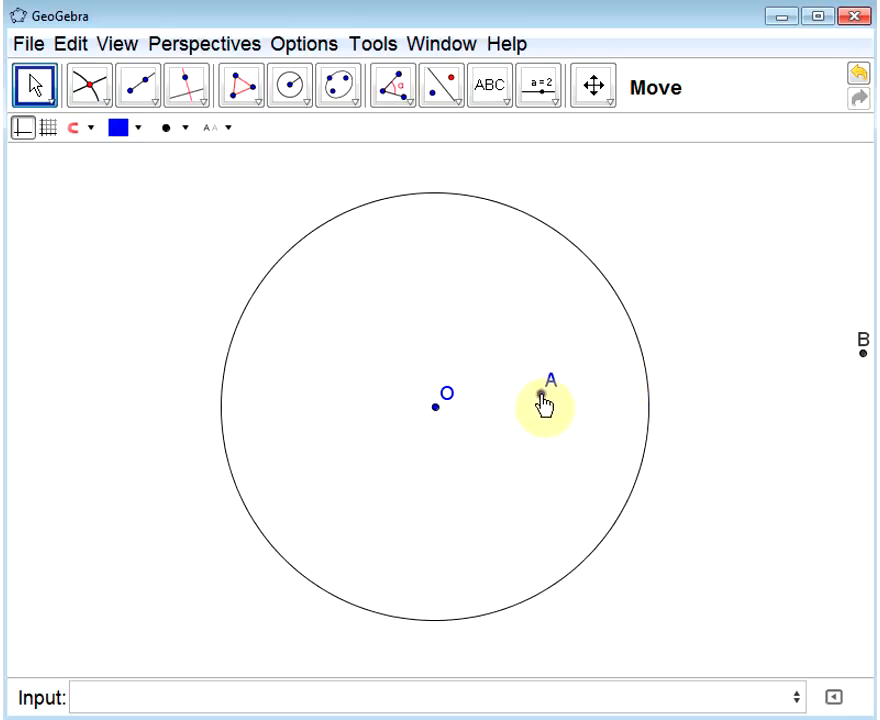